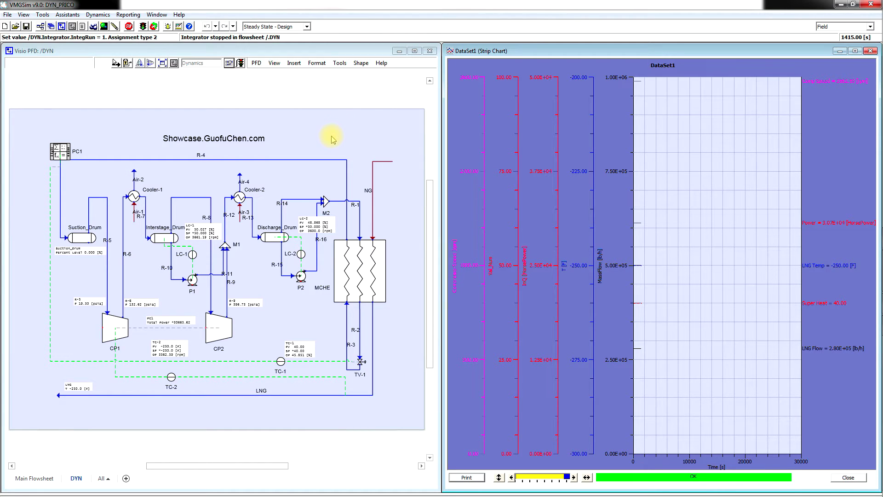
# Set the NG feed stream's Mass Flow to 336000 lb/h and close its Material Stream dialog
pyautogui.doubleClick(385, 166)
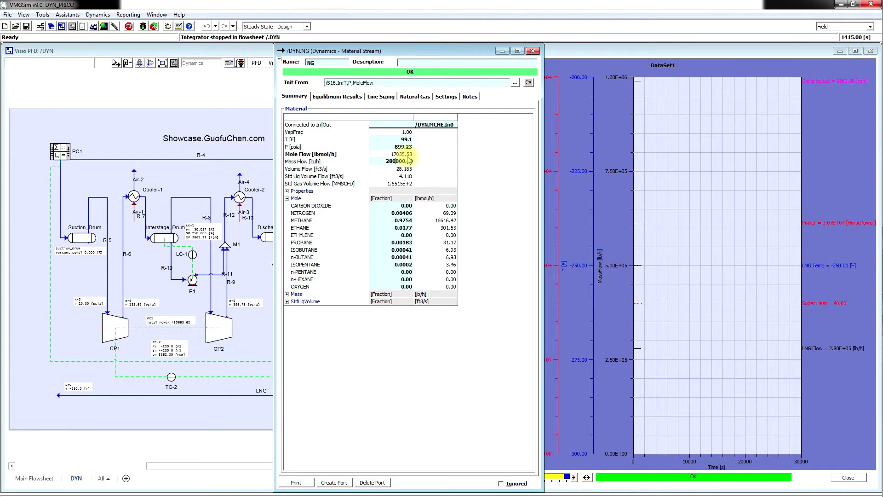
pyautogui.press('BackSpace')
pyautogui.write('336')
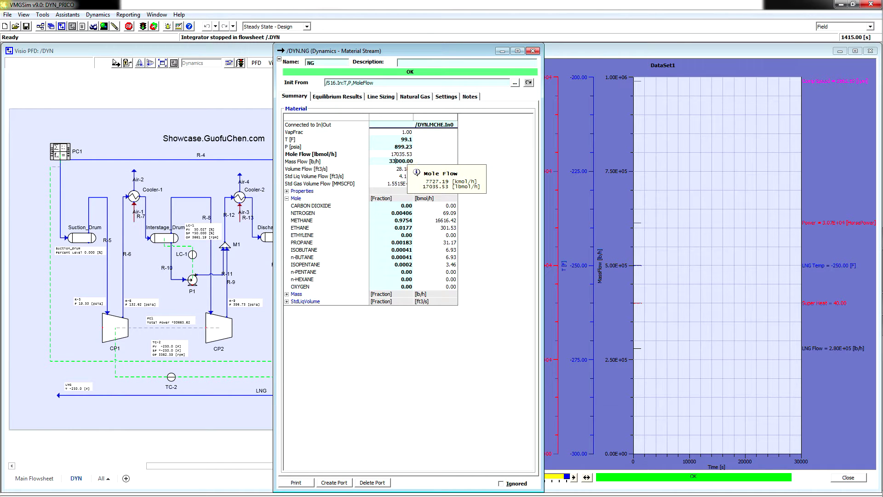
pyautogui.press('Return')
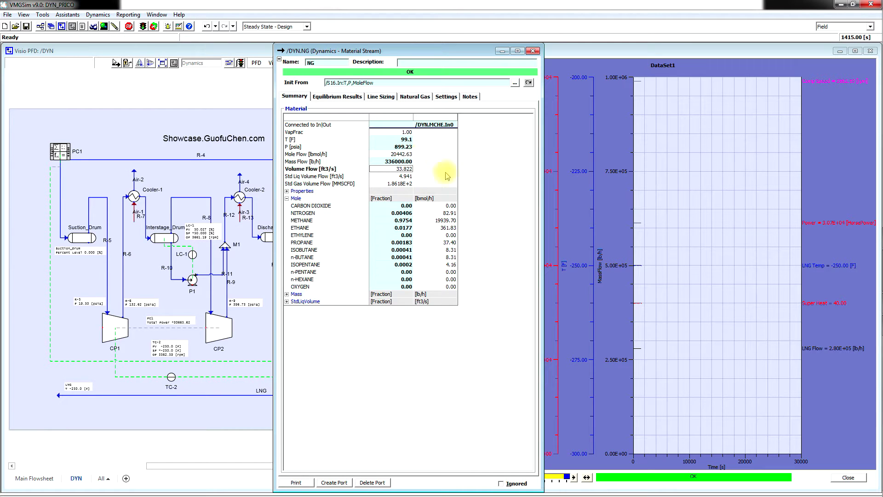
pyautogui.click(535, 52)
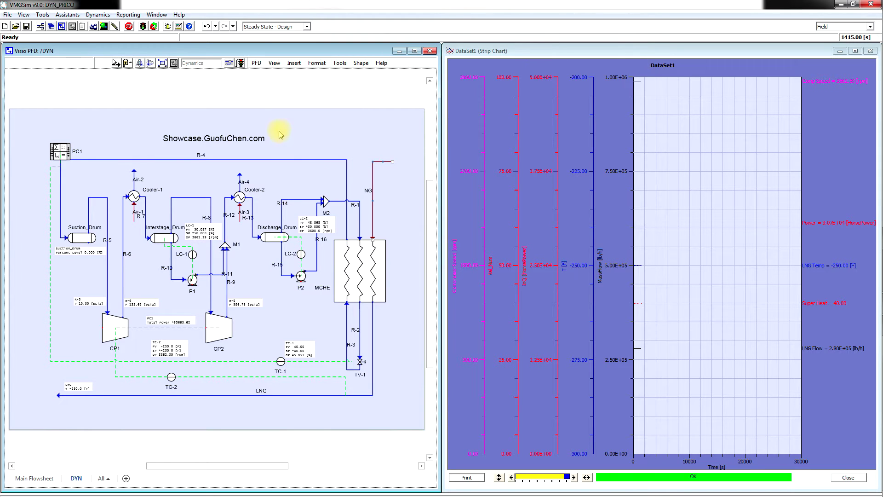
# Start the dynamic integrator so the strip chart records the higher-feed response
pyautogui.click(240, 64)
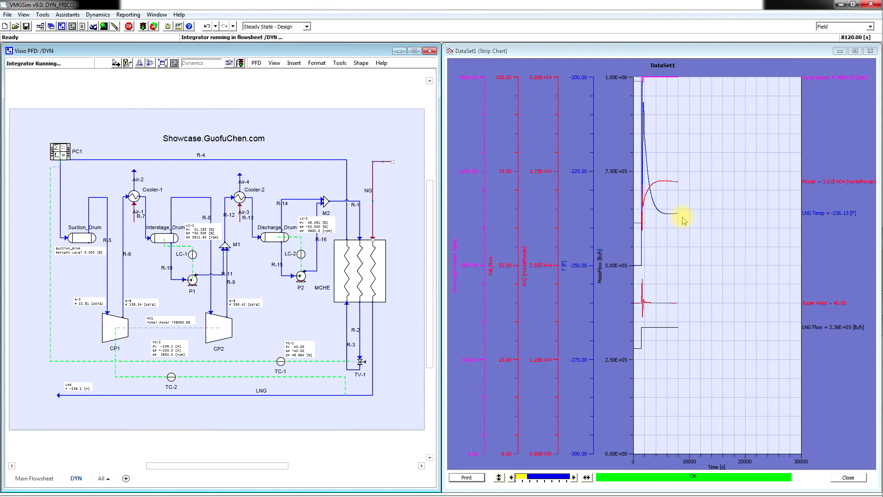
# Set controller TC-1's SP value to 20 and close its details window
pyautogui.doubleClick(281, 363)
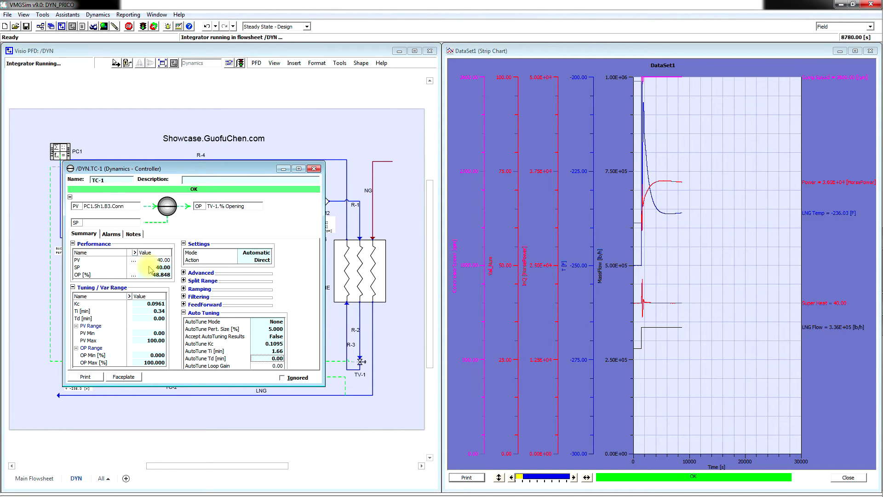
pyautogui.moveTo(195, 166); pyautogui.dragTo(196, 174)
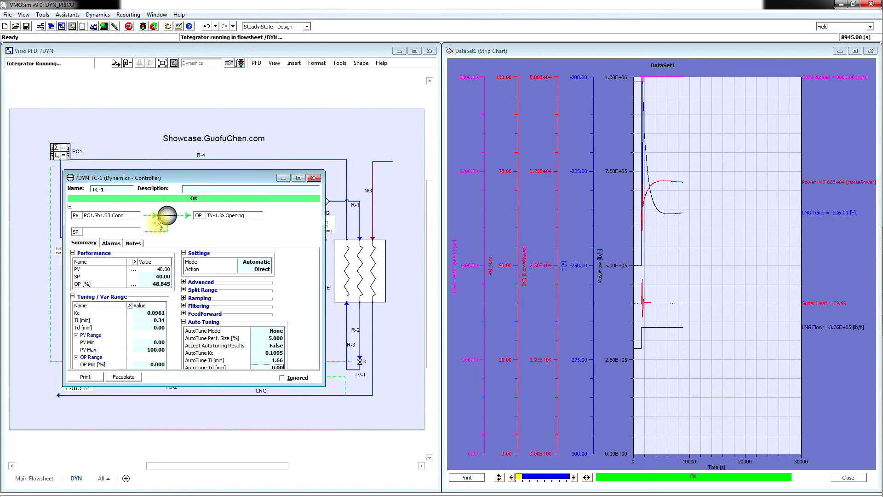
pyautogui.click(163, 276)
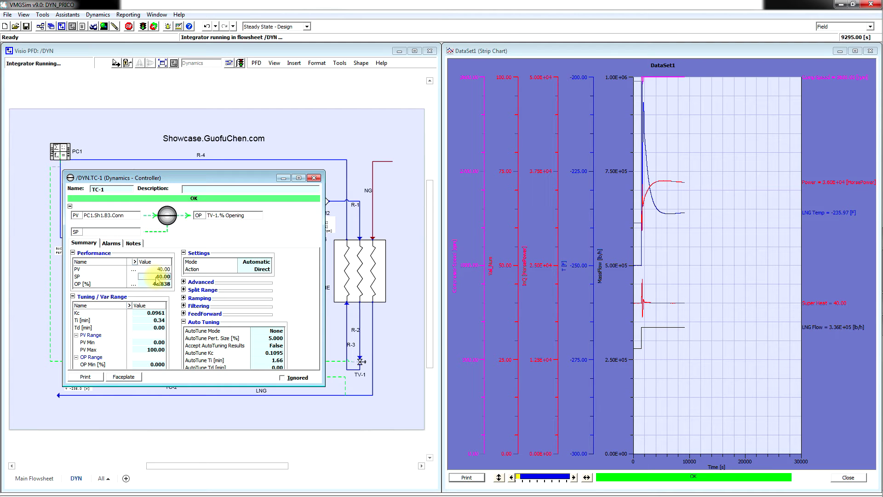
pyautogui.write('20')
pyautogui.press('Return')
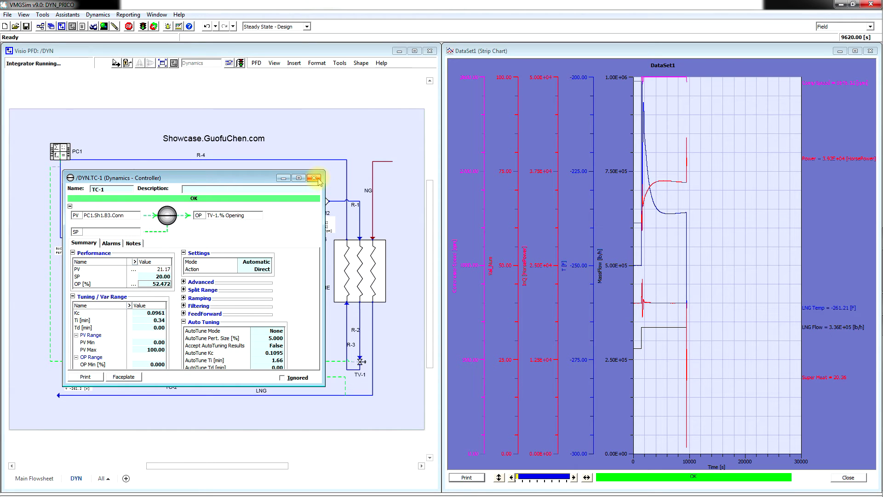
pyautogui.click(316, 179)
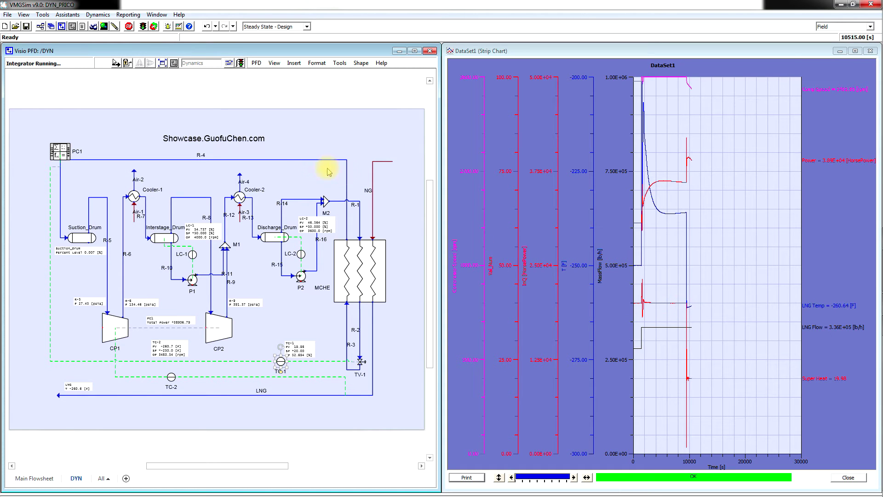
# Set the integrator Step Size to 10 s in the Dynamics Integrator Data
pyautogui.click(230, 63)
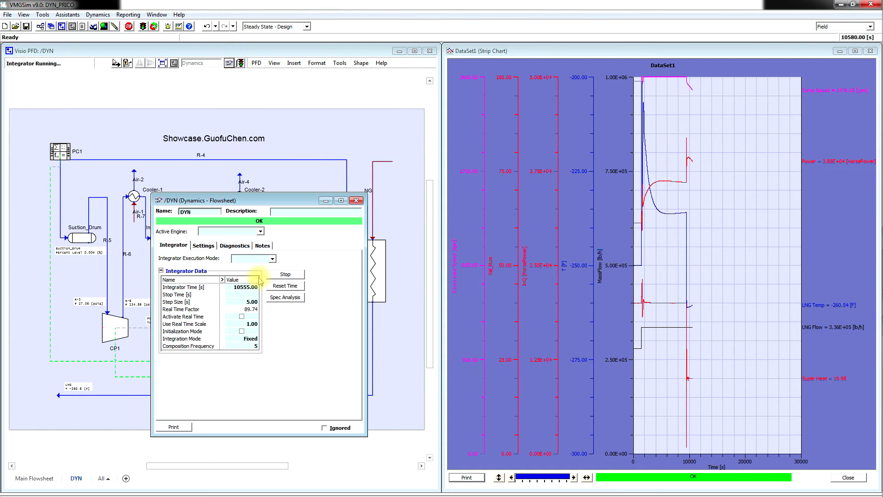
pyautogui.click(243, 302)
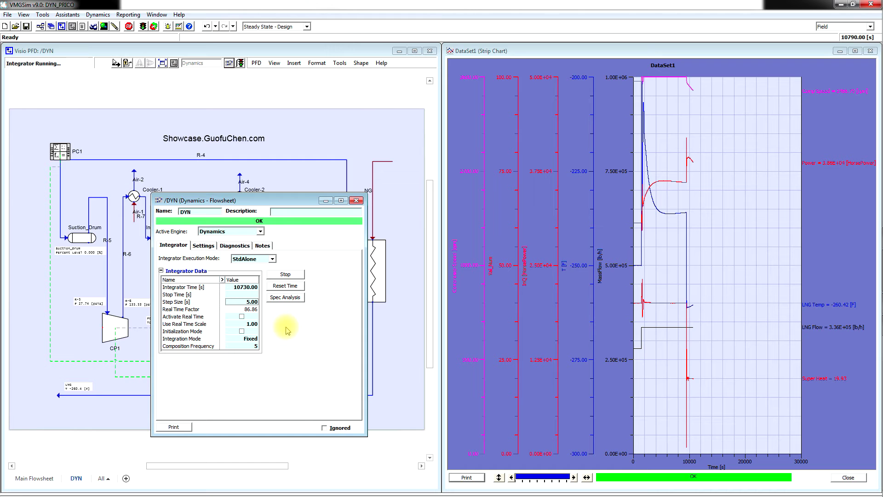
pyautogui.write('10')
pyautogui.press('Return')
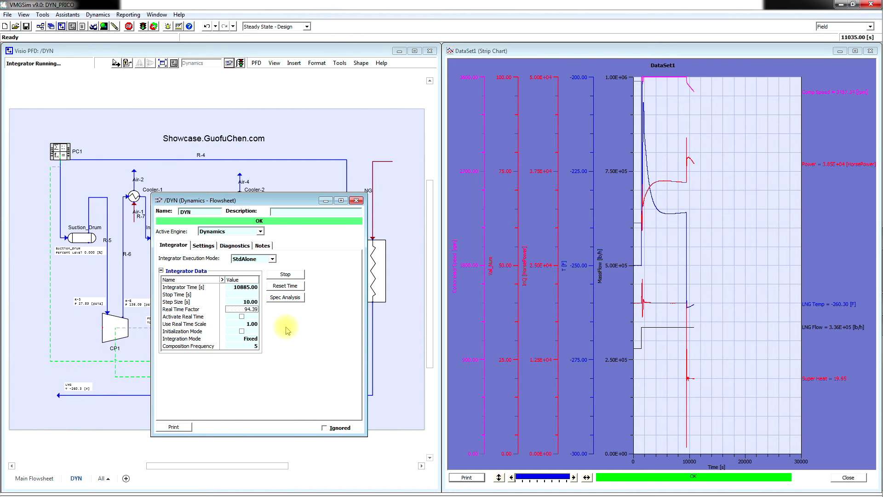
# Close the integrator settings and let LNG Temp settle toward -250 °F on DataSet1
pyautogui.click(357, 201)
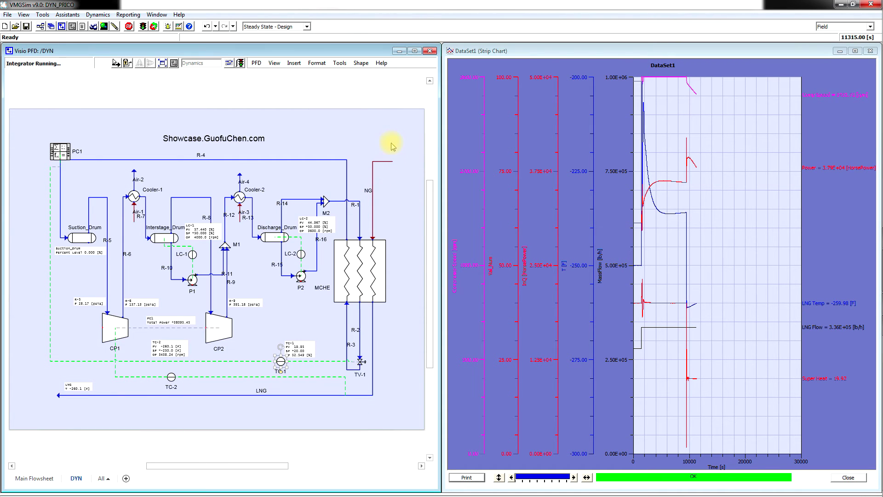